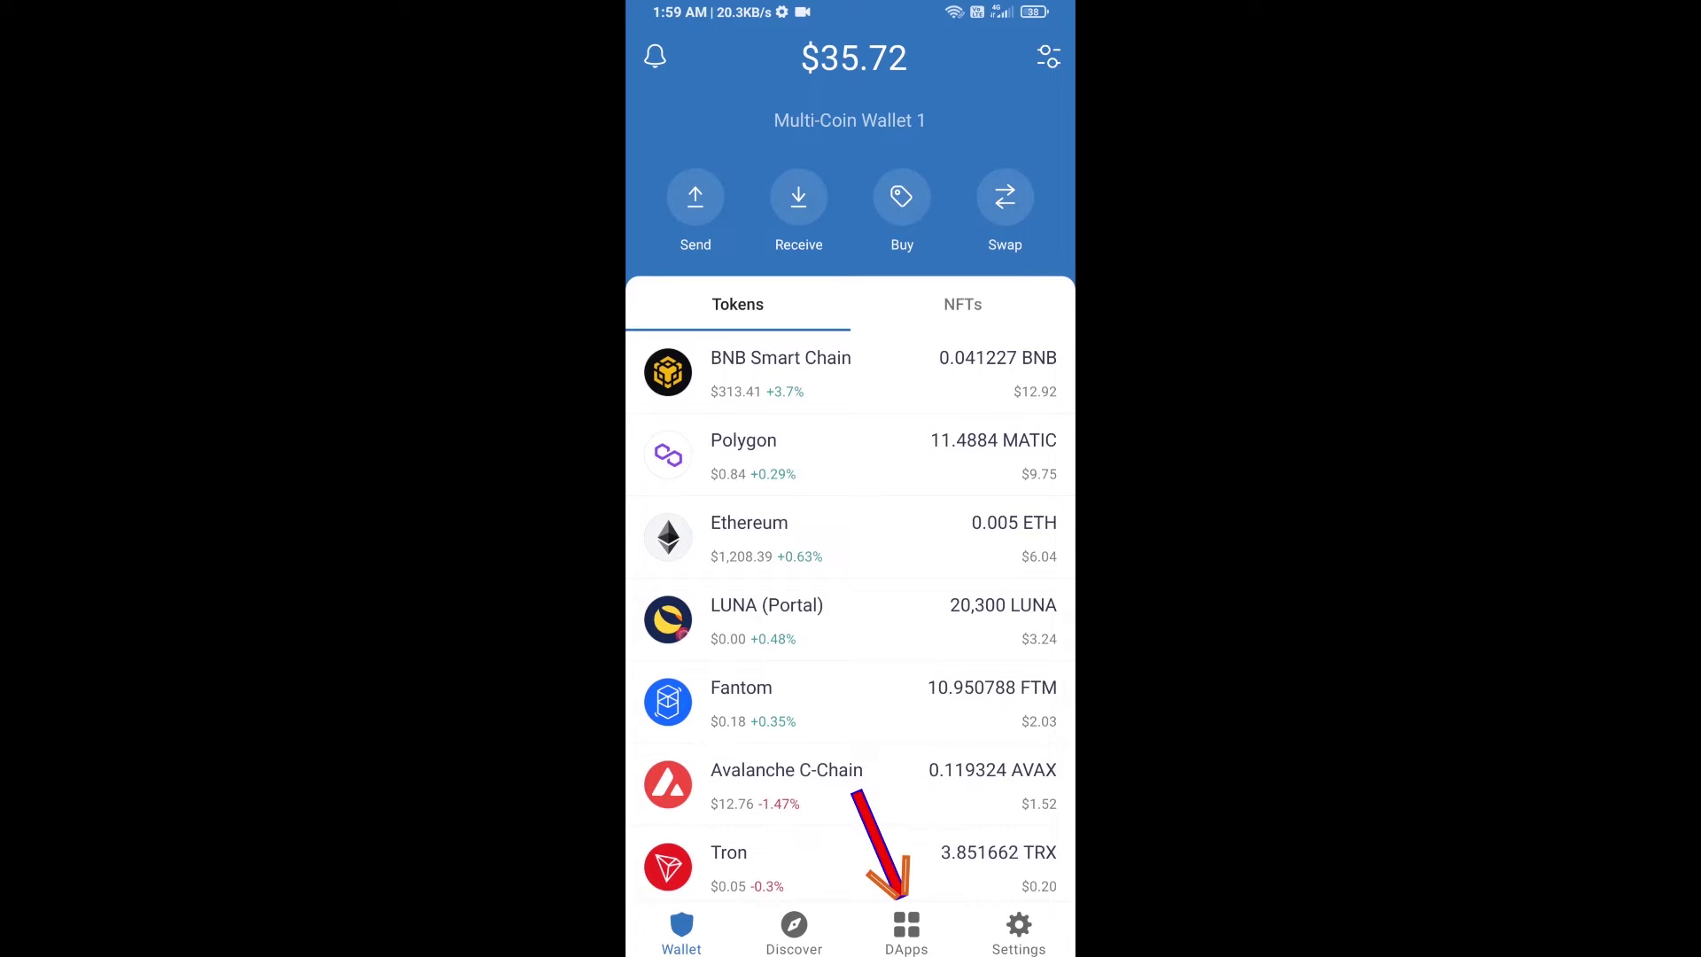
Open PancakeSwap from the Popular dapps in Trust Wallet's DApps tab
{"action": "left_click", "coordinate": [904, 932]}
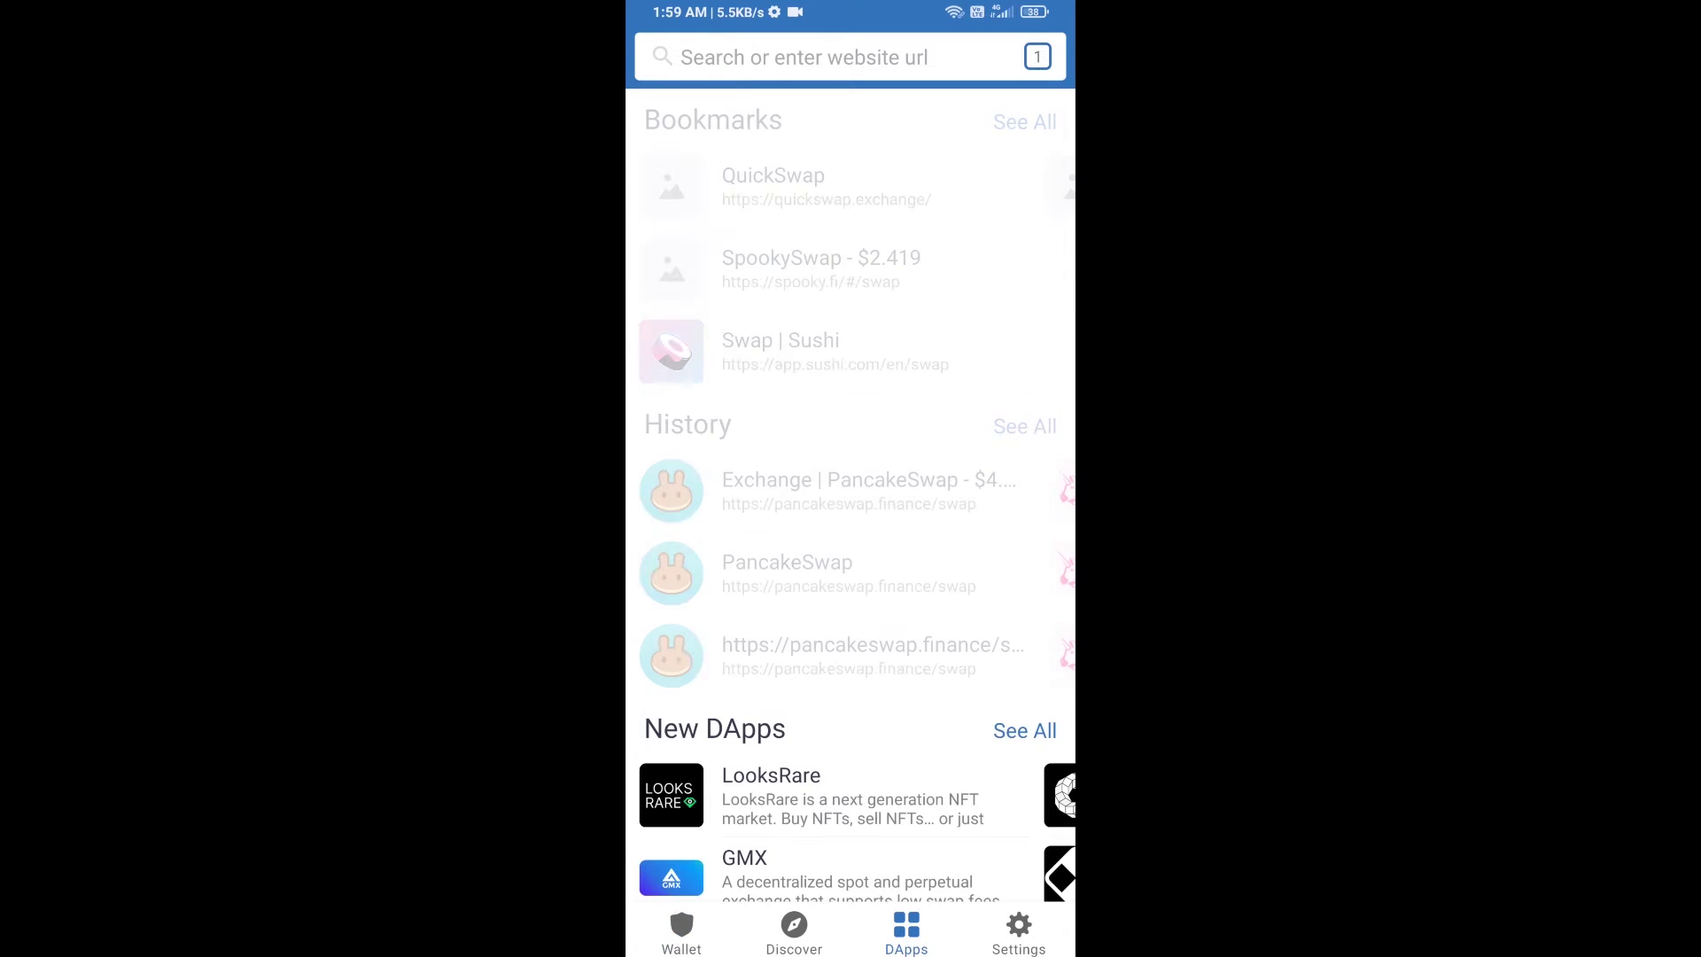
{"action": "scroll", "coordinate": [852, 531], "scroll_direction": "down", "scroll_amount": 3}
{"action": "scroll", "coordinate": [852, 532], "scroll_direction": "down", "scroll_amount": 3}
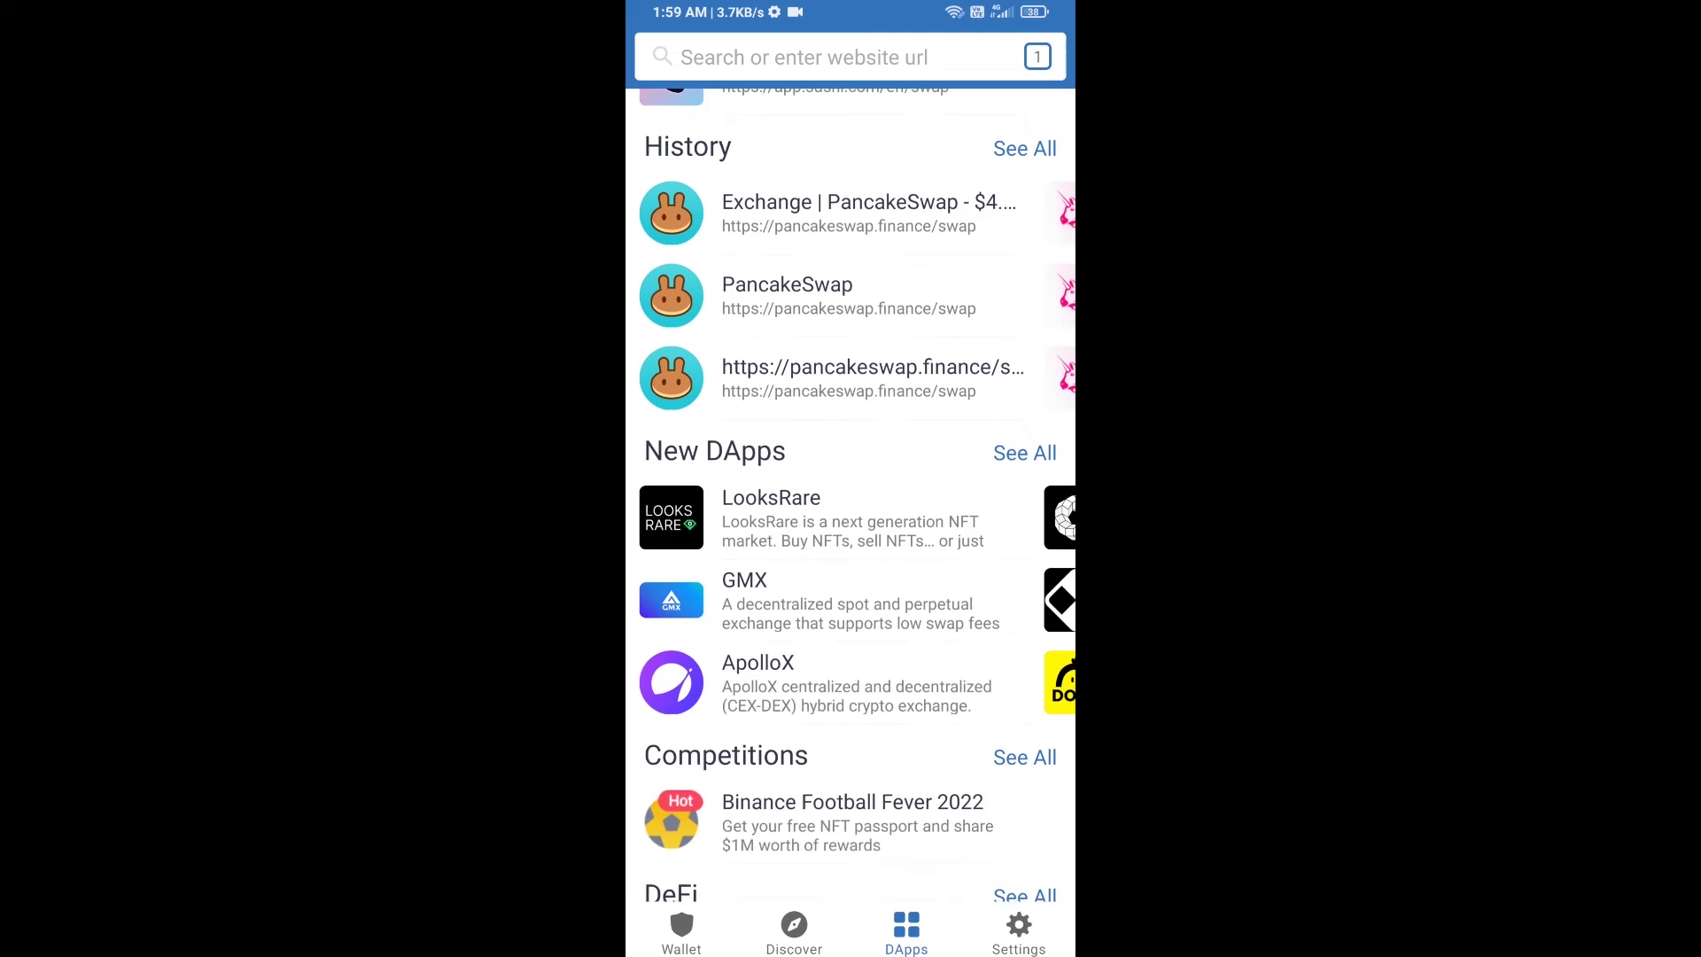
{"action": "scroll", "coordinate": [851, 533], "scroll_direction": "down", "scroll_amount": 3}
{"action": "scroll", "coordinate": [851, 532], "scroll_direction": "down", "scroll_amount": 3}
{"action": "scroll", "coordinate": [850, 532], "scroll_direction": "down", "scroll_amount": 2}
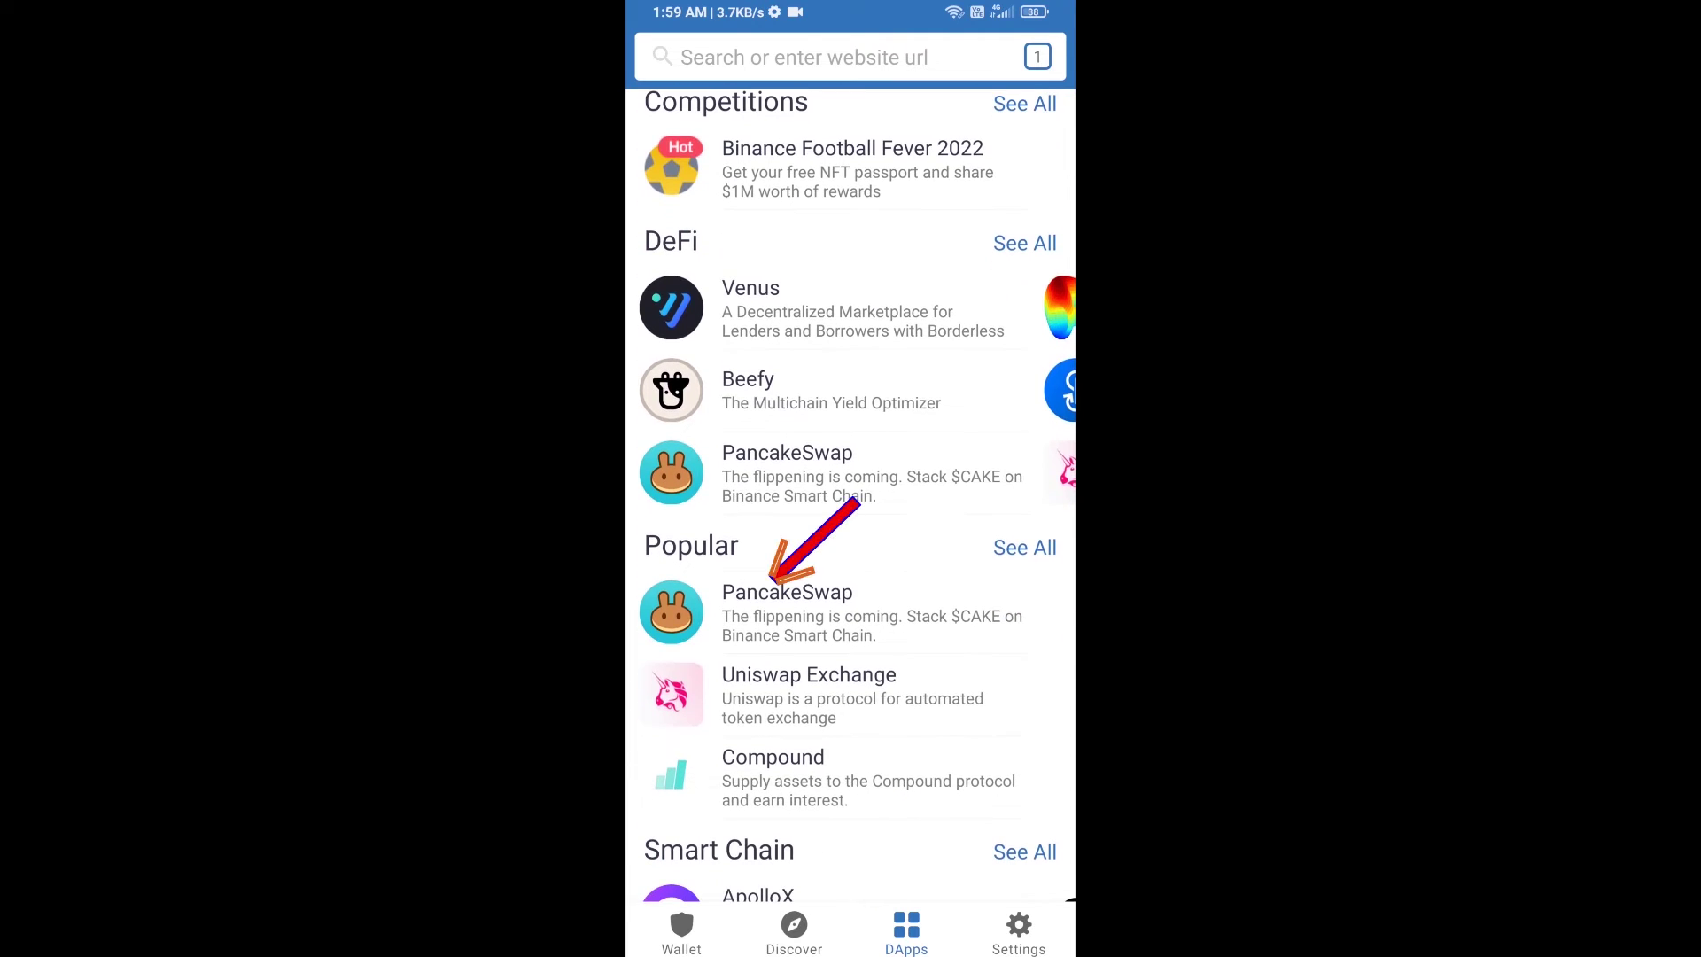
{"action": "left_click", "coordinate": [787, 611]}
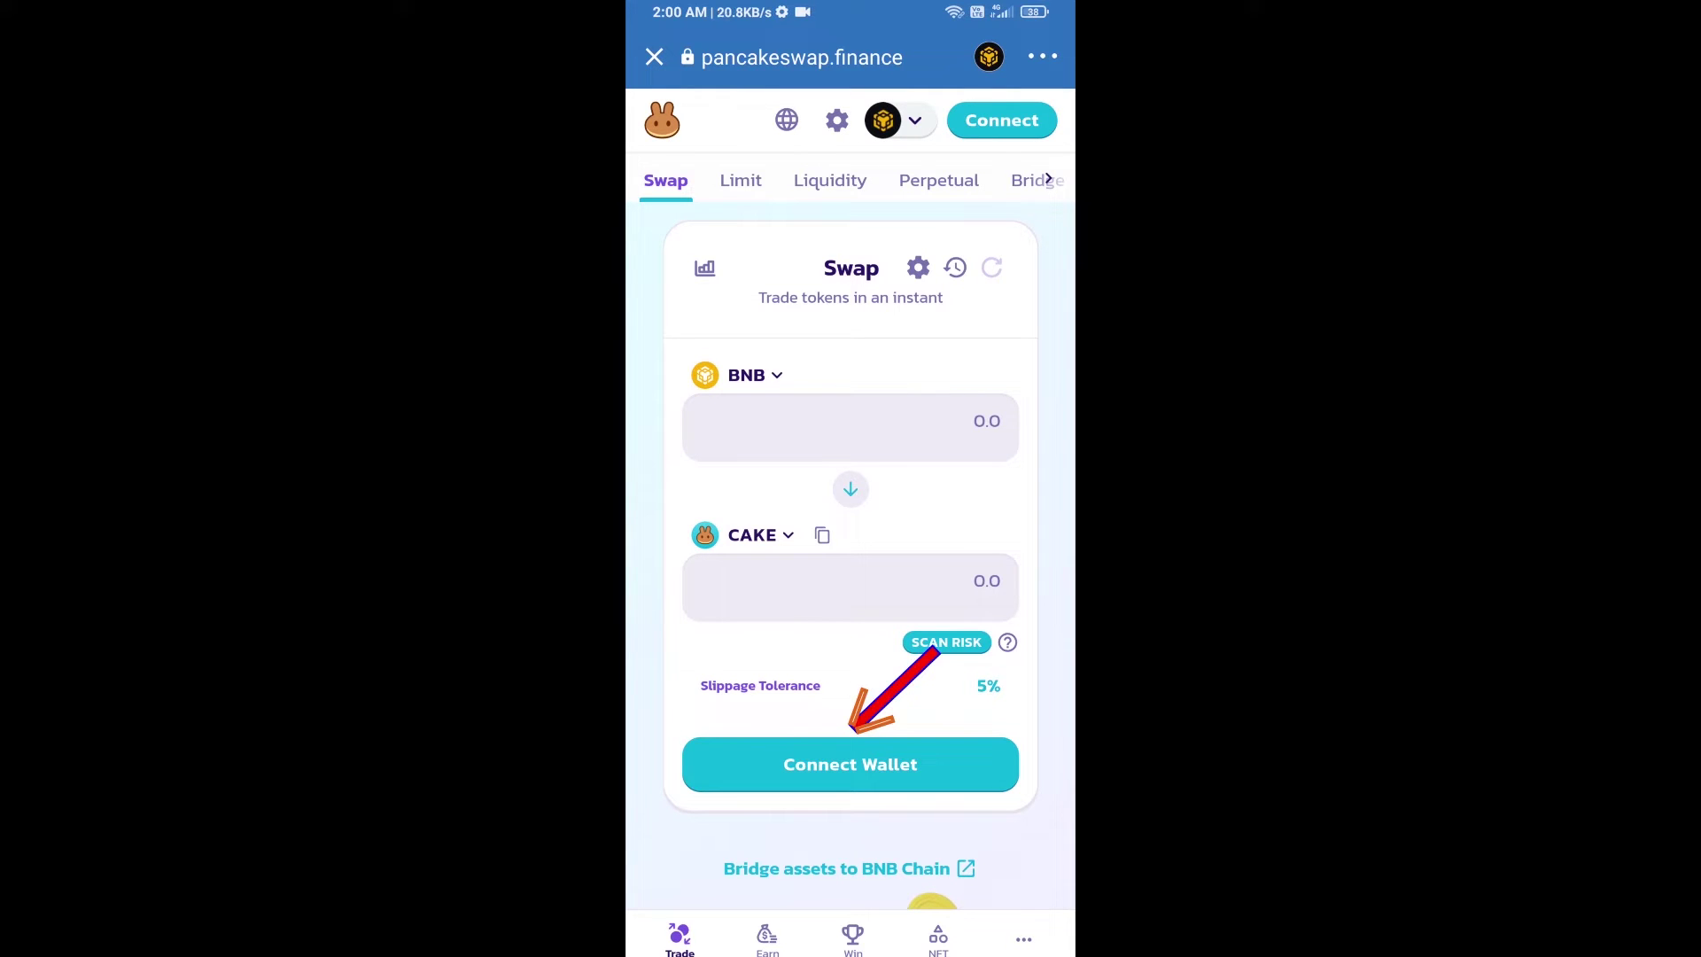
Connect PancakeSwap to the Trust Wallet account
{"action": "left_click", "coordinate": [850, 765]}
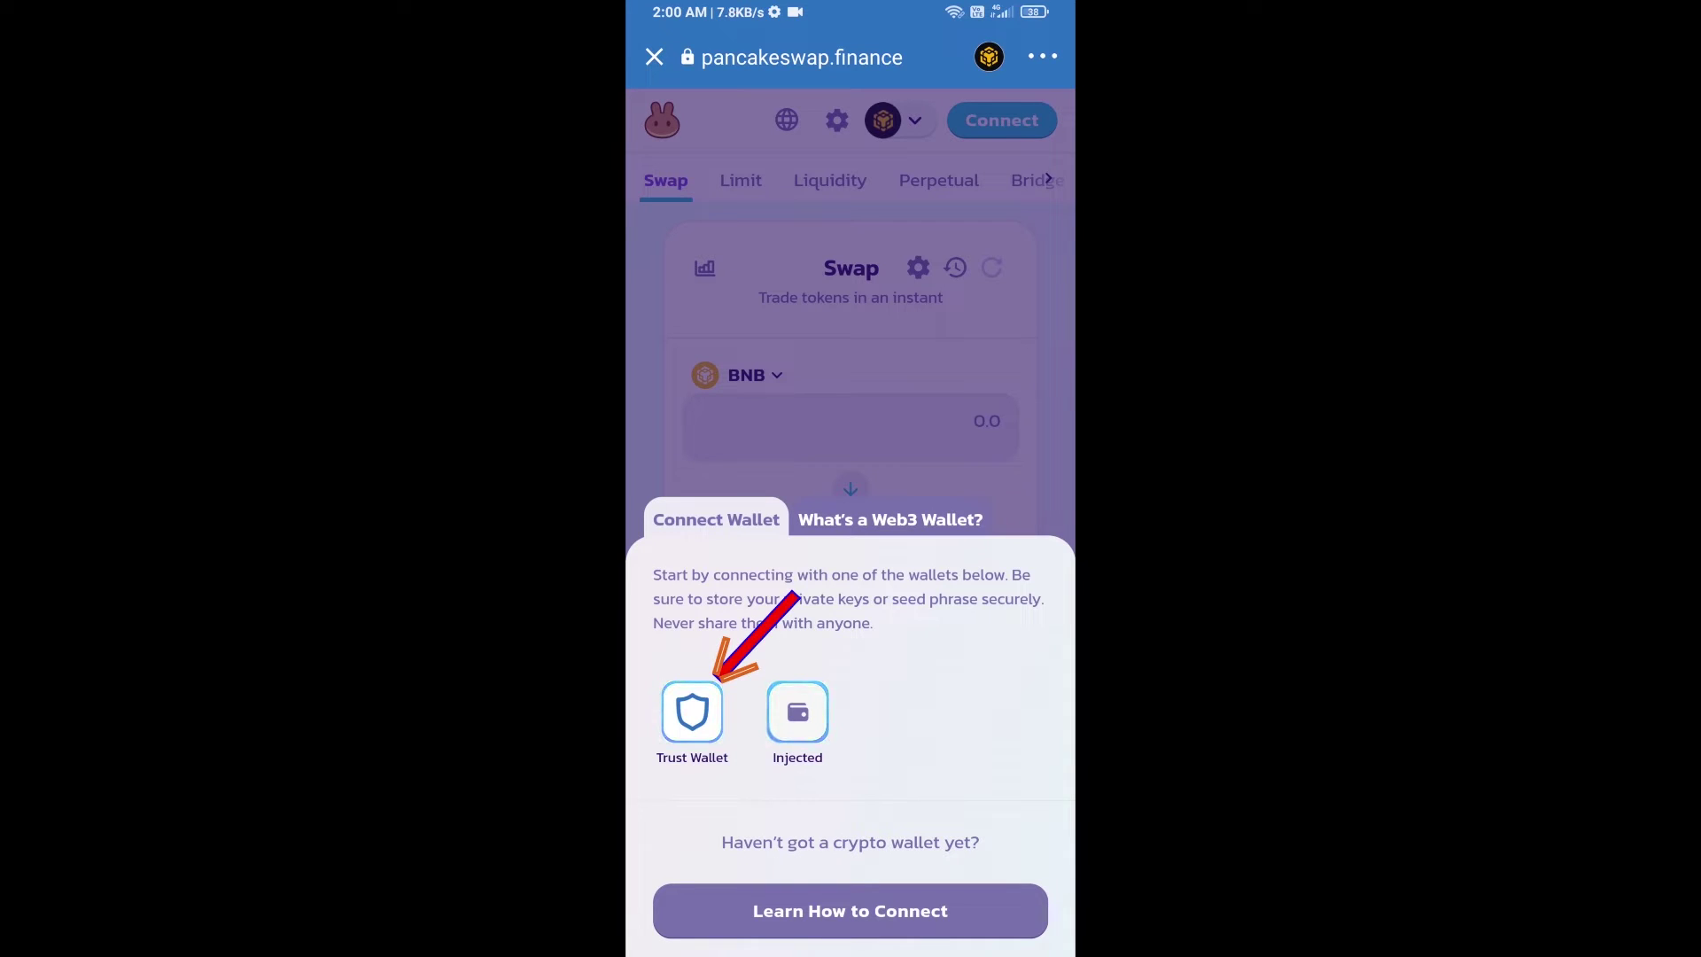
{"action": "left_click", "coordinate": [691, 713]}
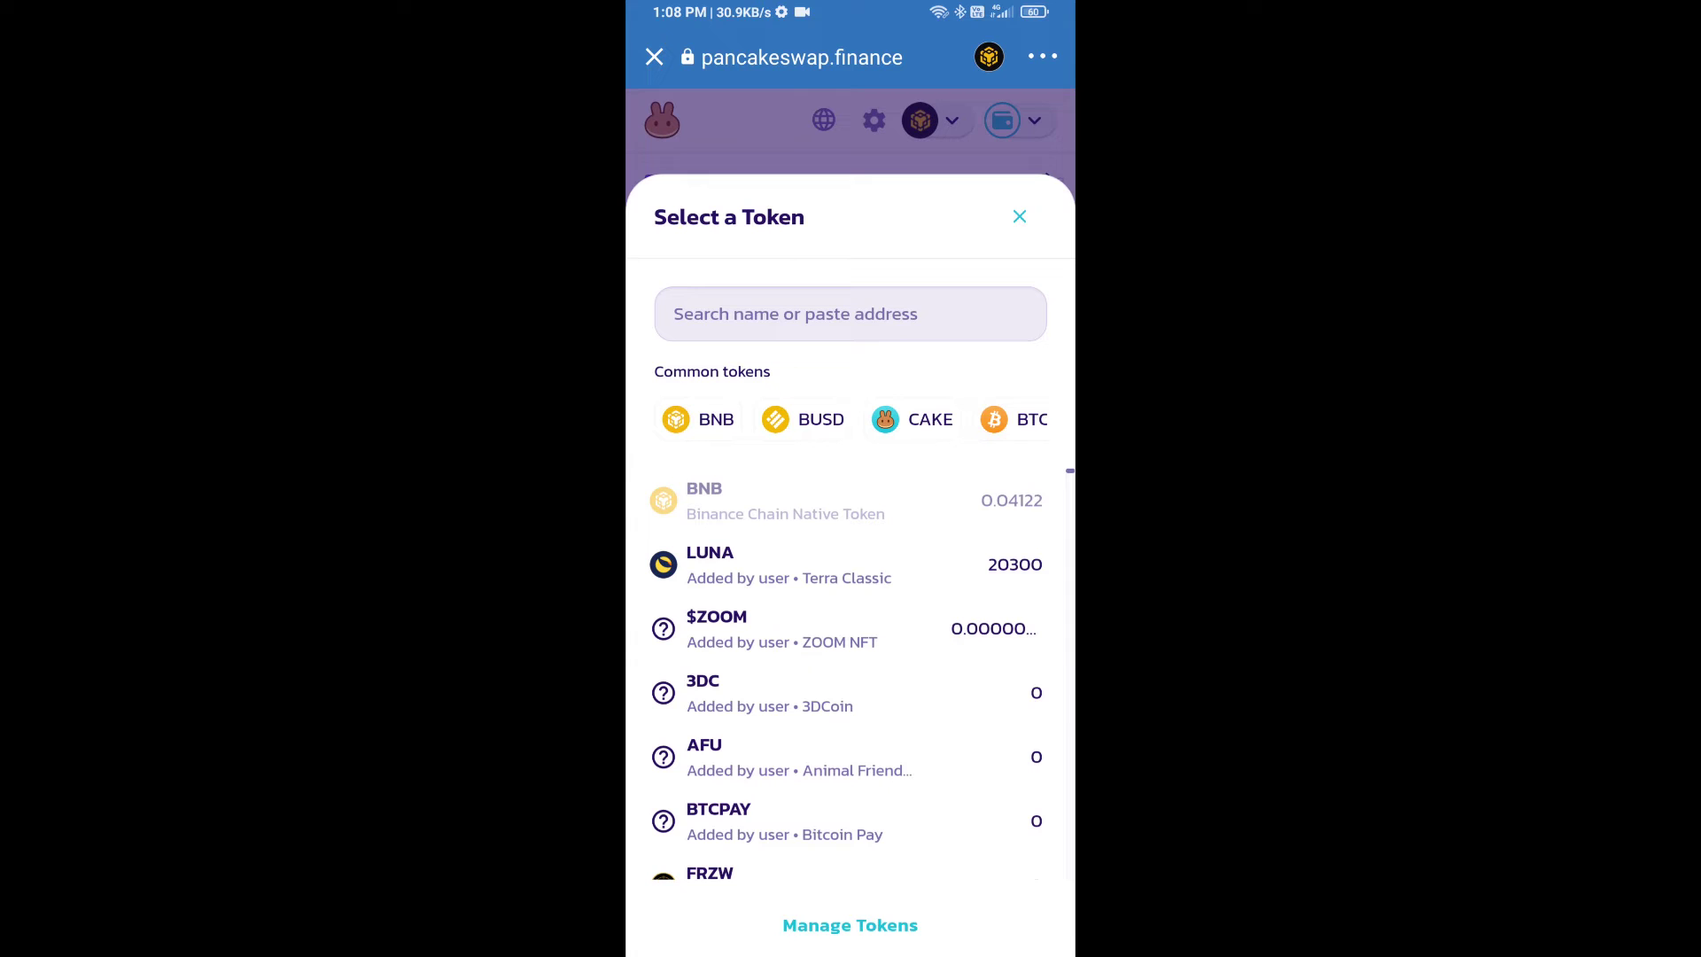
Copy the FWC BEP20 contract address from CoinMarketCap in Chrome
{"action": "key", "text": "alt+Tab"}
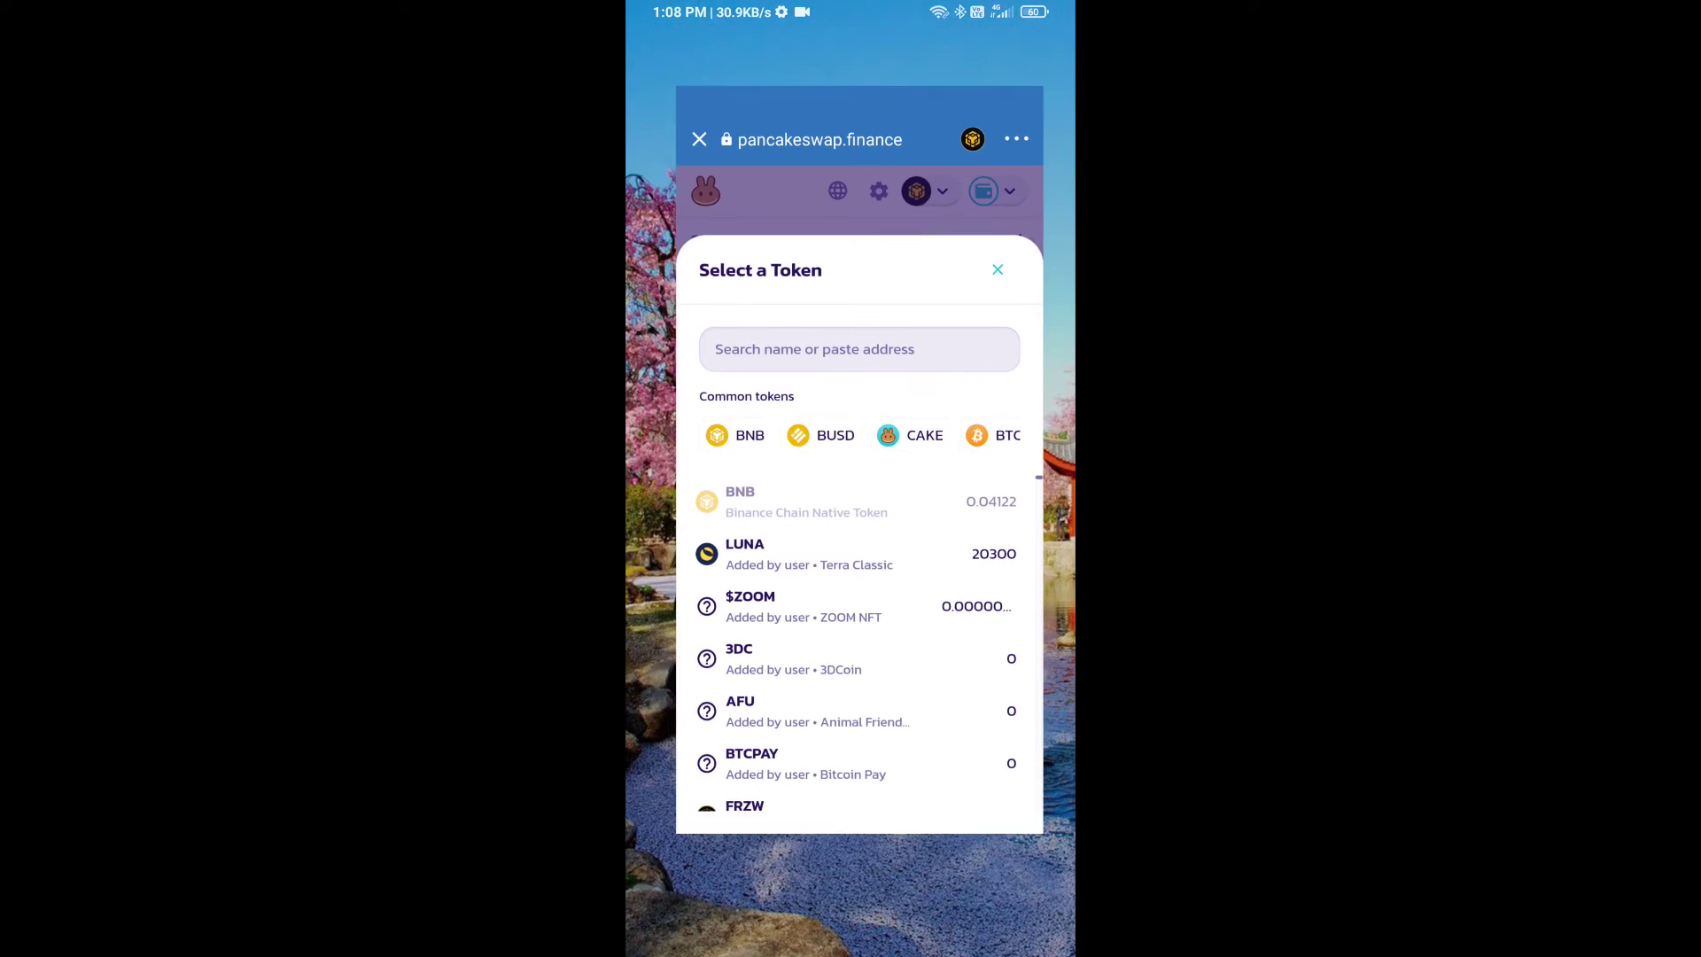
{"action": "left_click", "coordinate": [950, 572]}
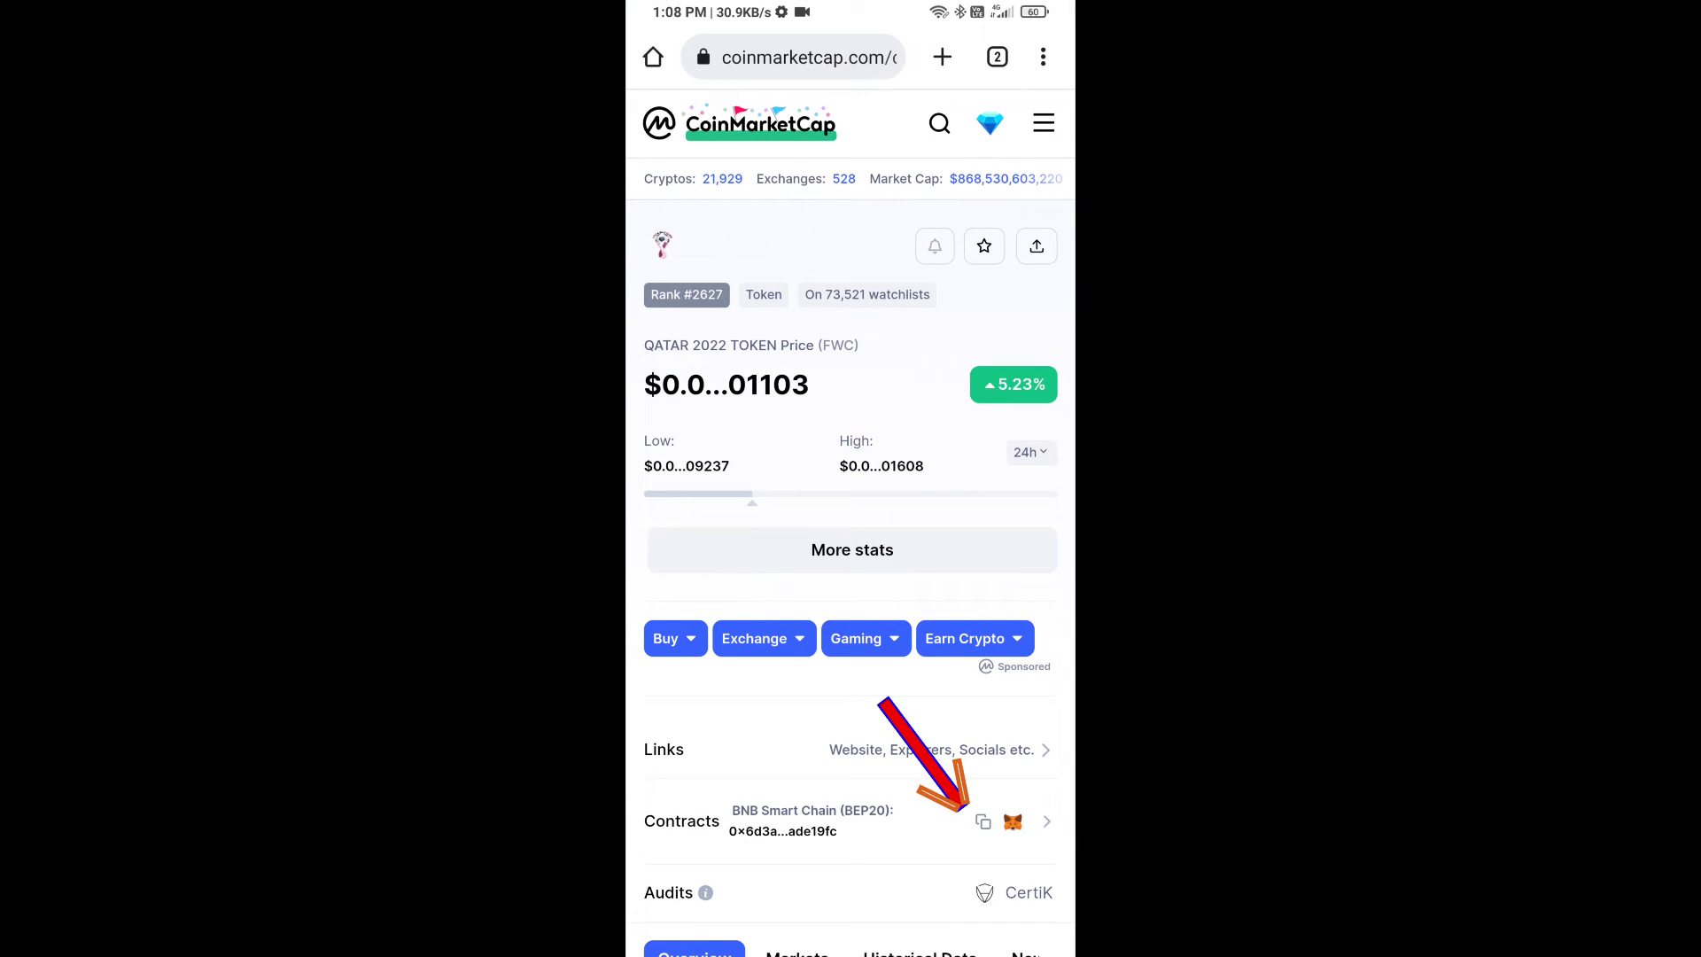
{"action": "left_click", "coordinate": [982, 822]}
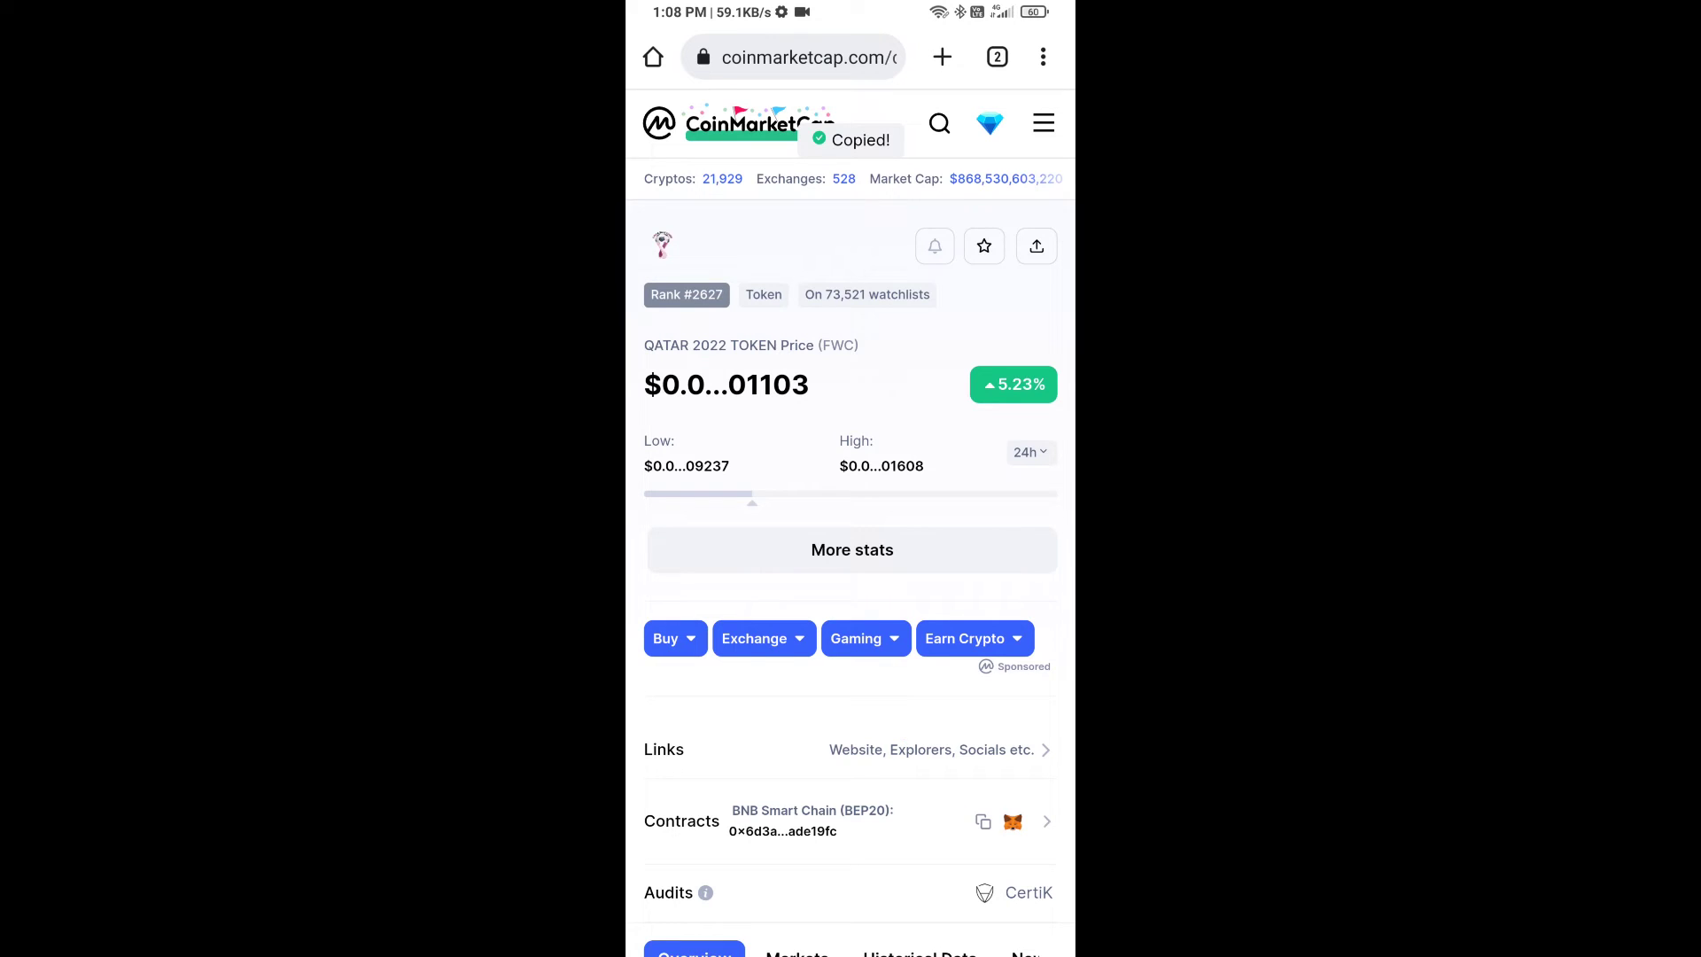
{"action": "key", "text": "alt+Tab"}
Search the token list by the pasted contract address and select Fwc as output
{"action": "left_click", "coordinate": [949, 571]}
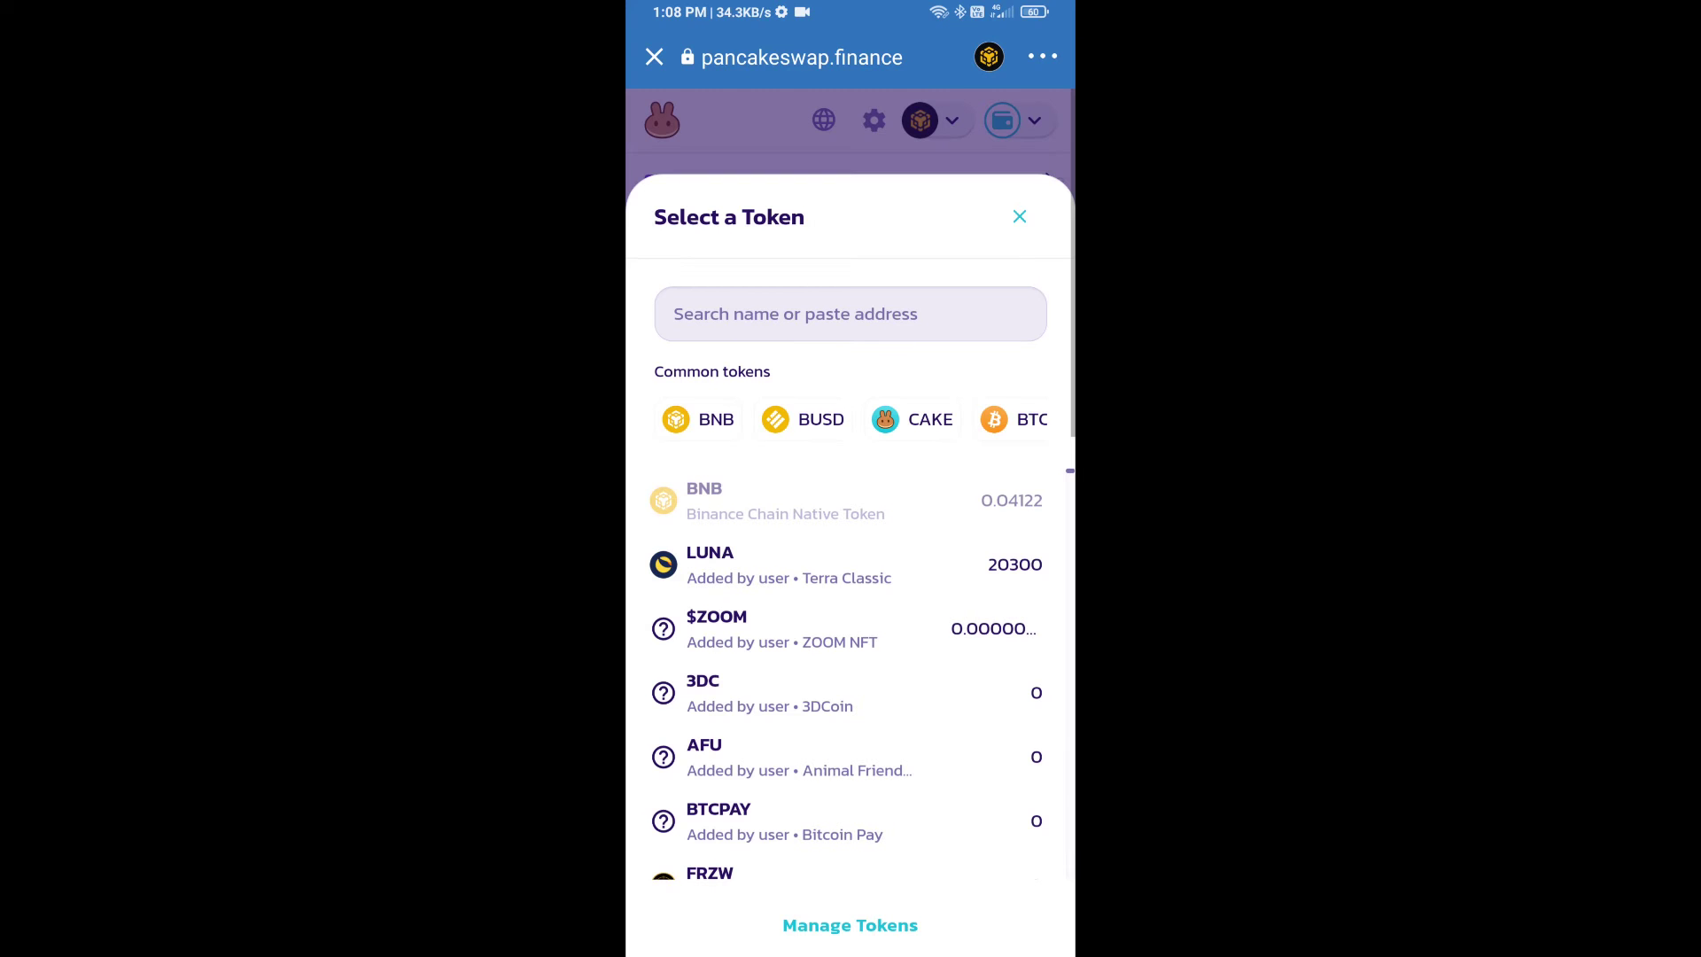
{"action": "left_click", "coordinate": [850, 314]}
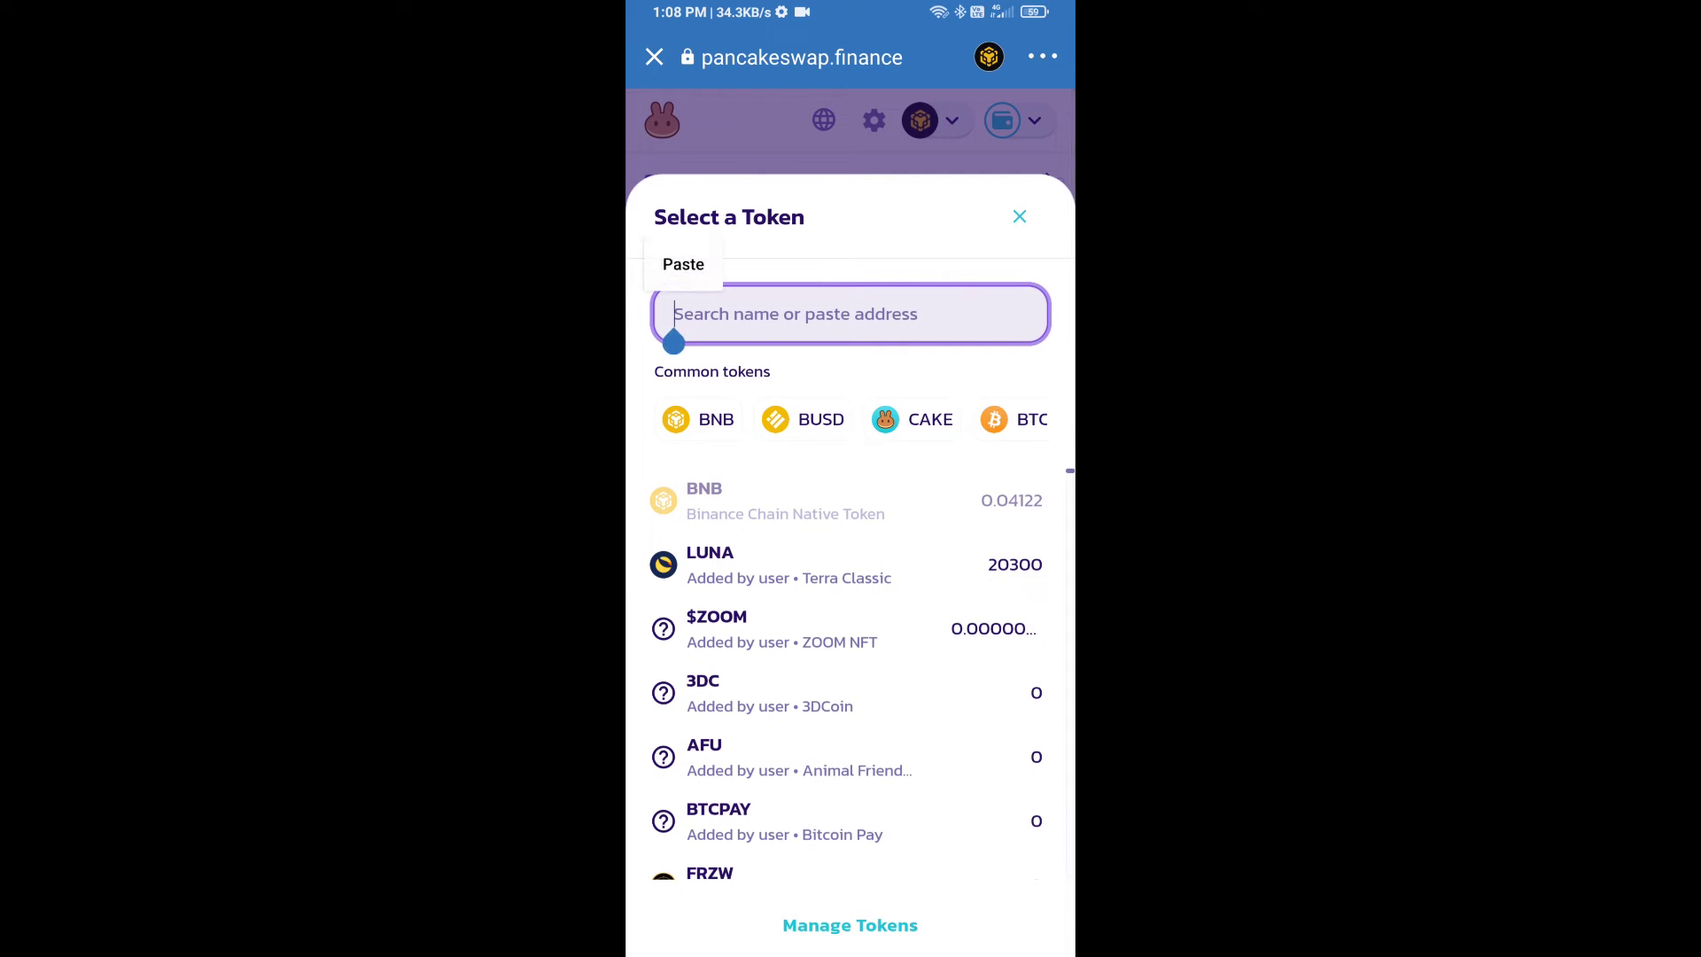
{"action": "left_click", "coordinate": [683, 264]}
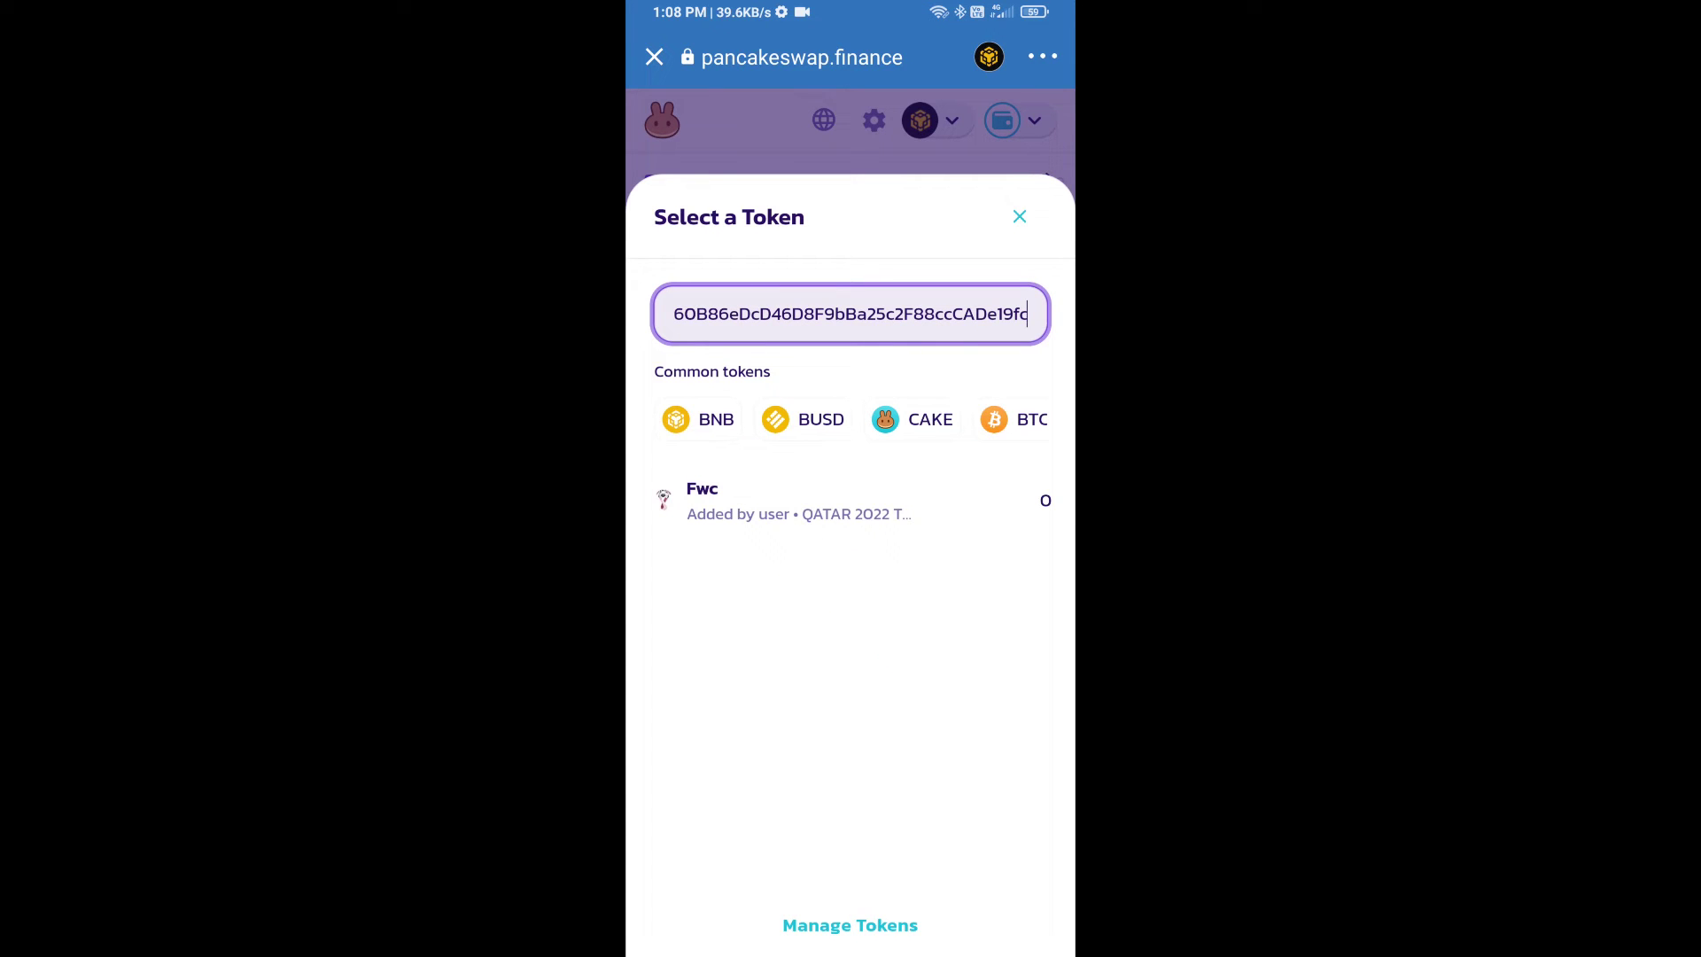
{"action": "left_click", "coordinate": [851, 499]}
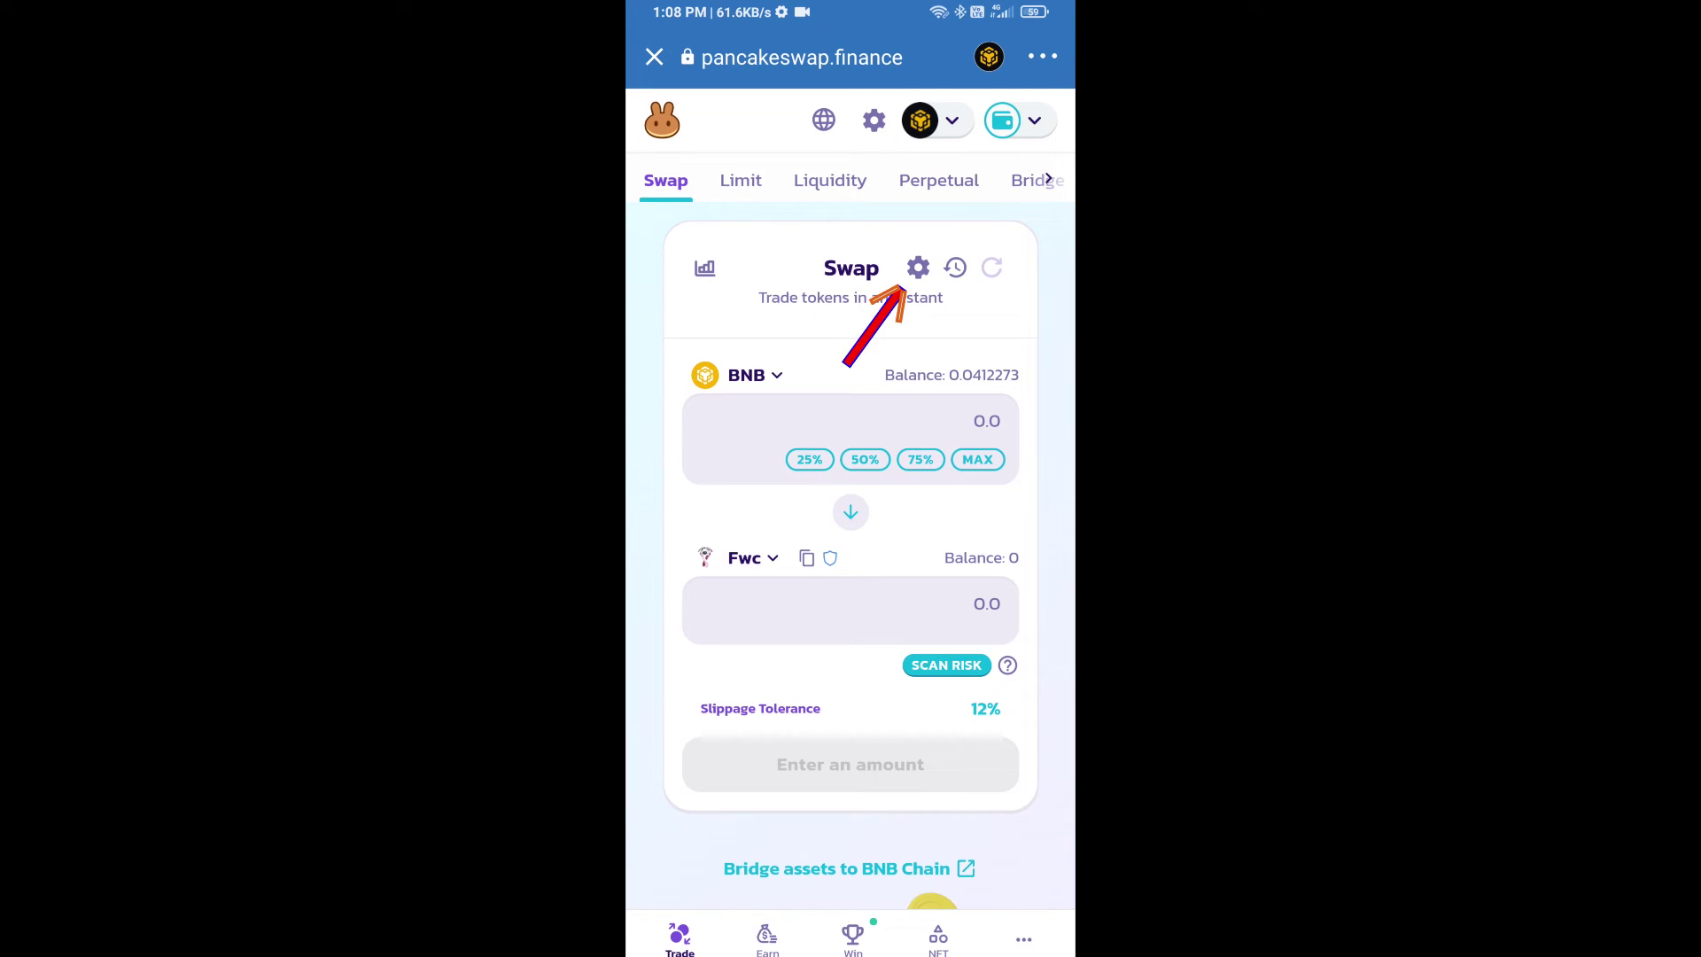
Change the swap slippage tolerance from 12% to 5%
{"action": "left_click", "coordinate": [917, 267]}
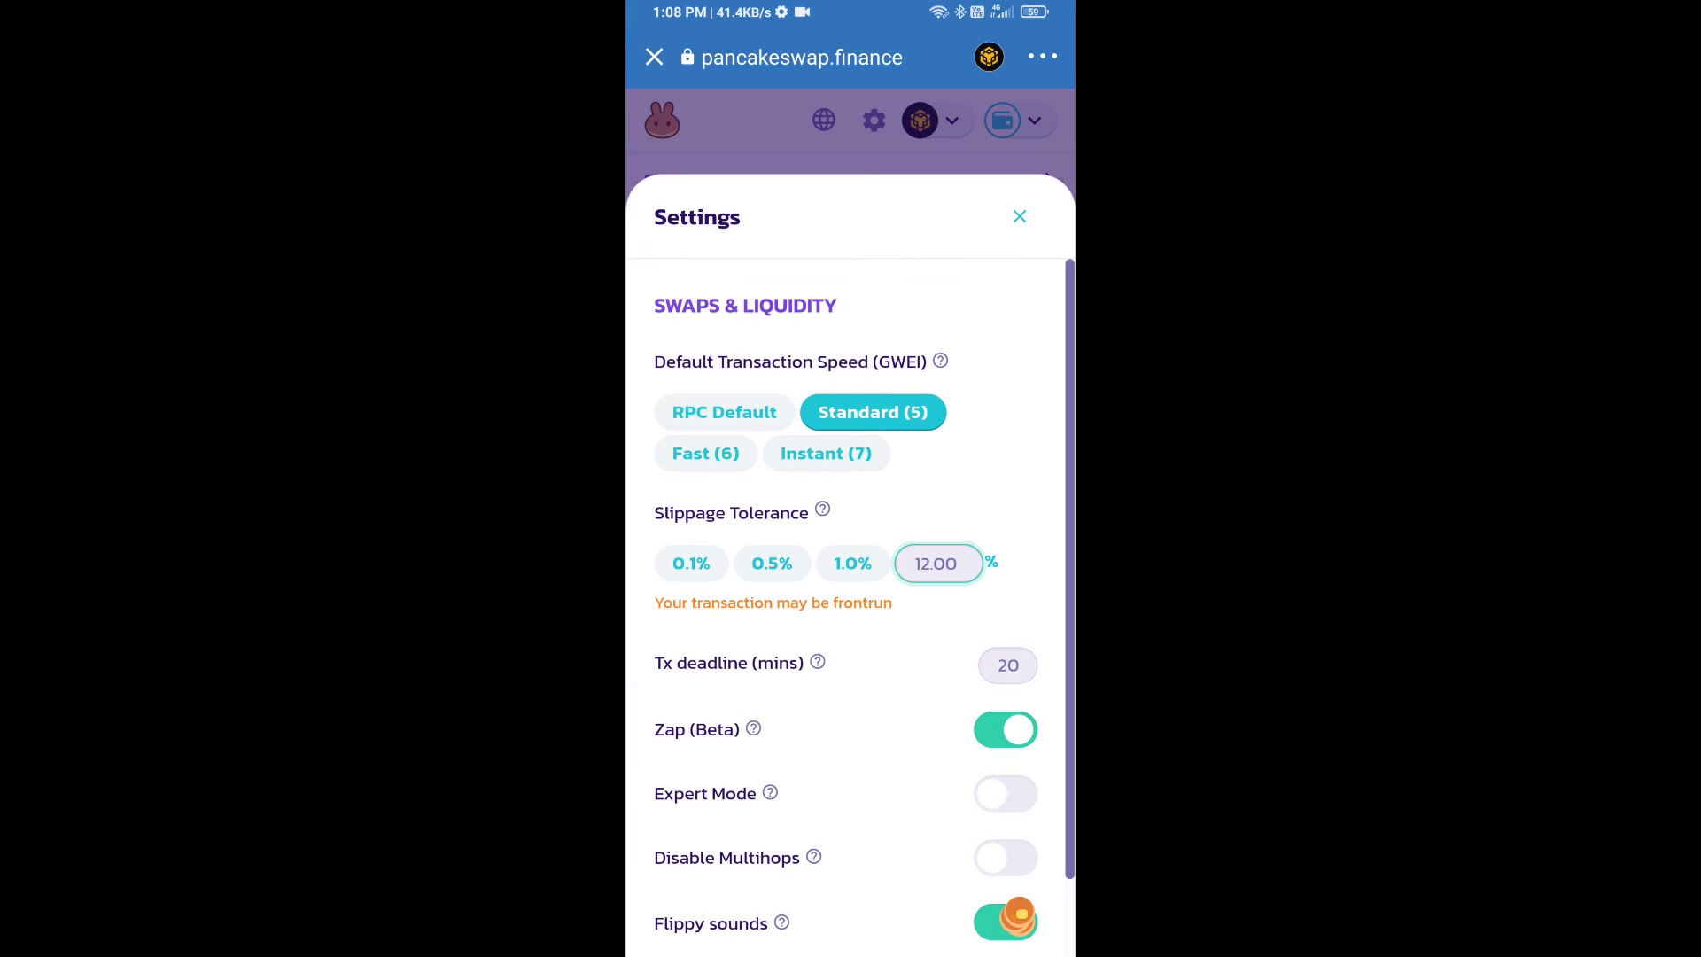
{"action": "type", "text": "5"}
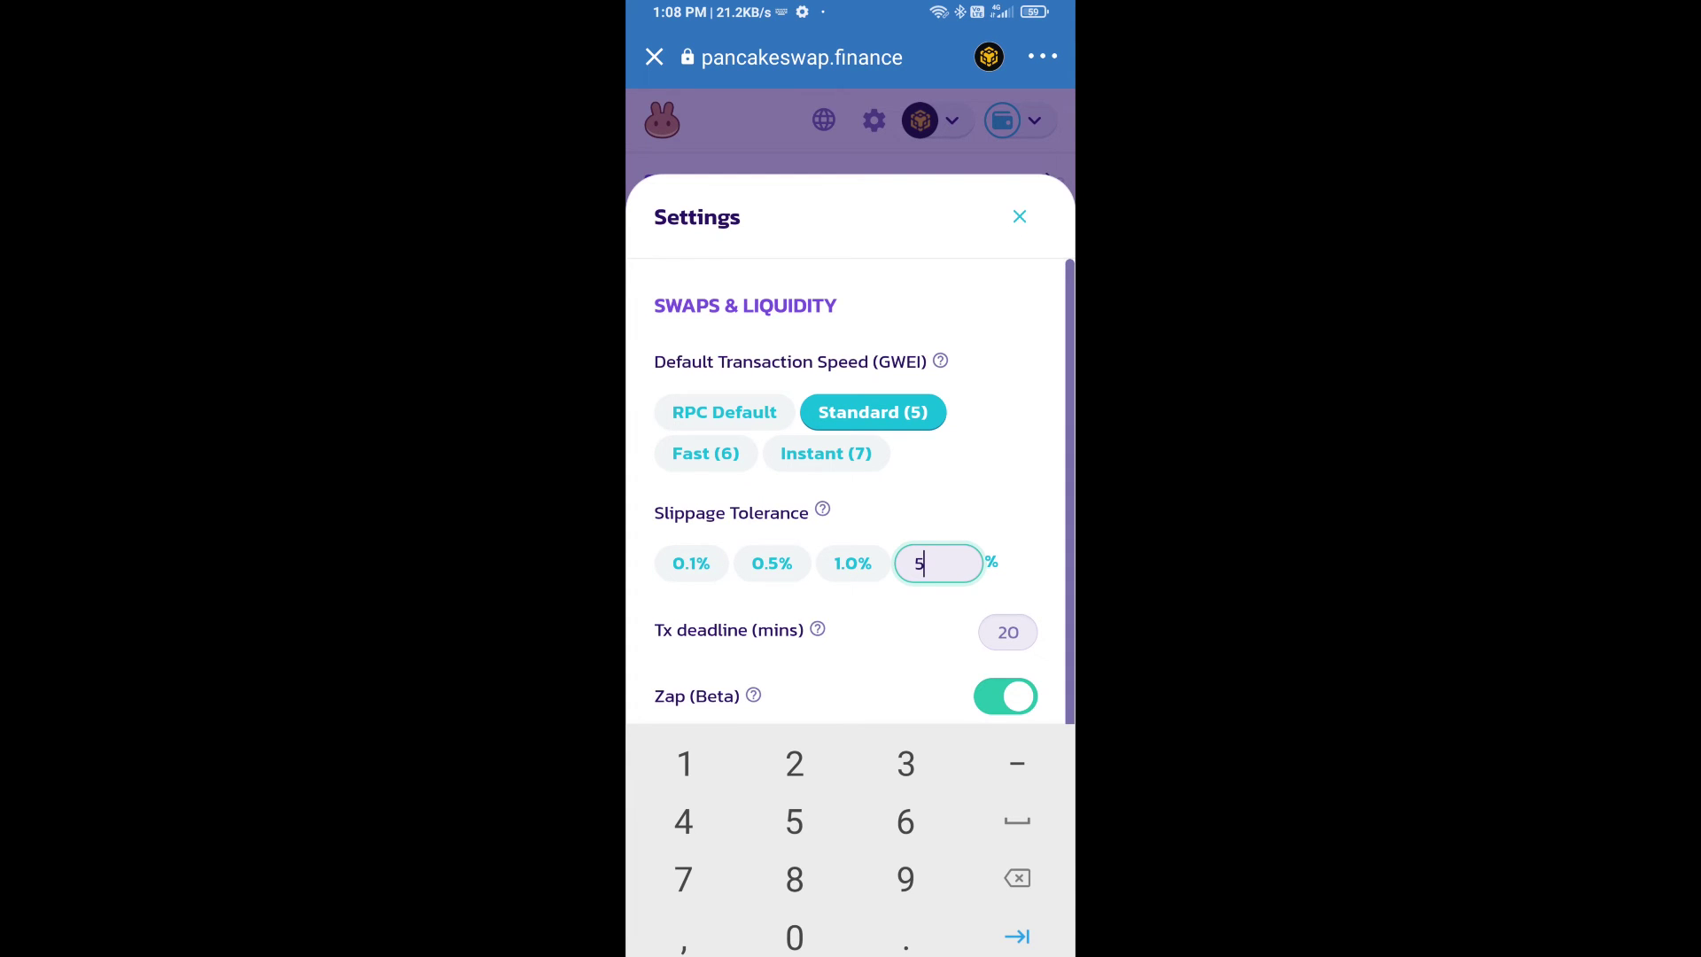
{"action": "left_click", "coordinate": [1020, 216]}
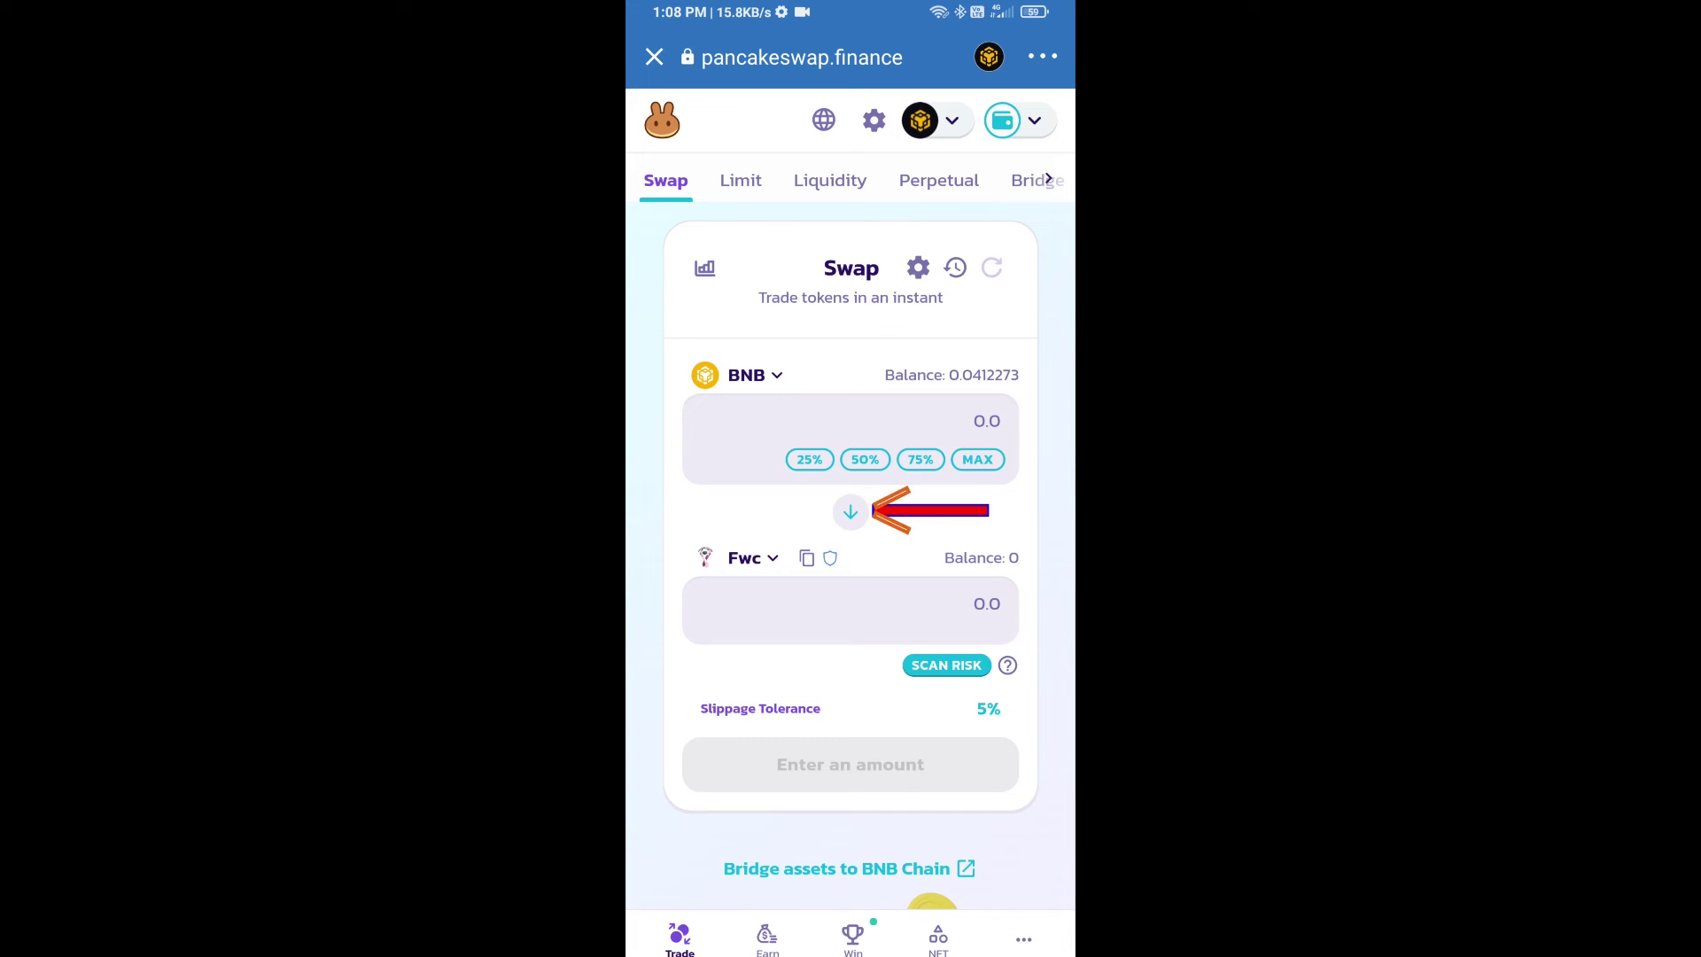
Flip the swap pair so Fwc is sold and BNB received
{"action": "left_click", "coordinate": [851, 511]}
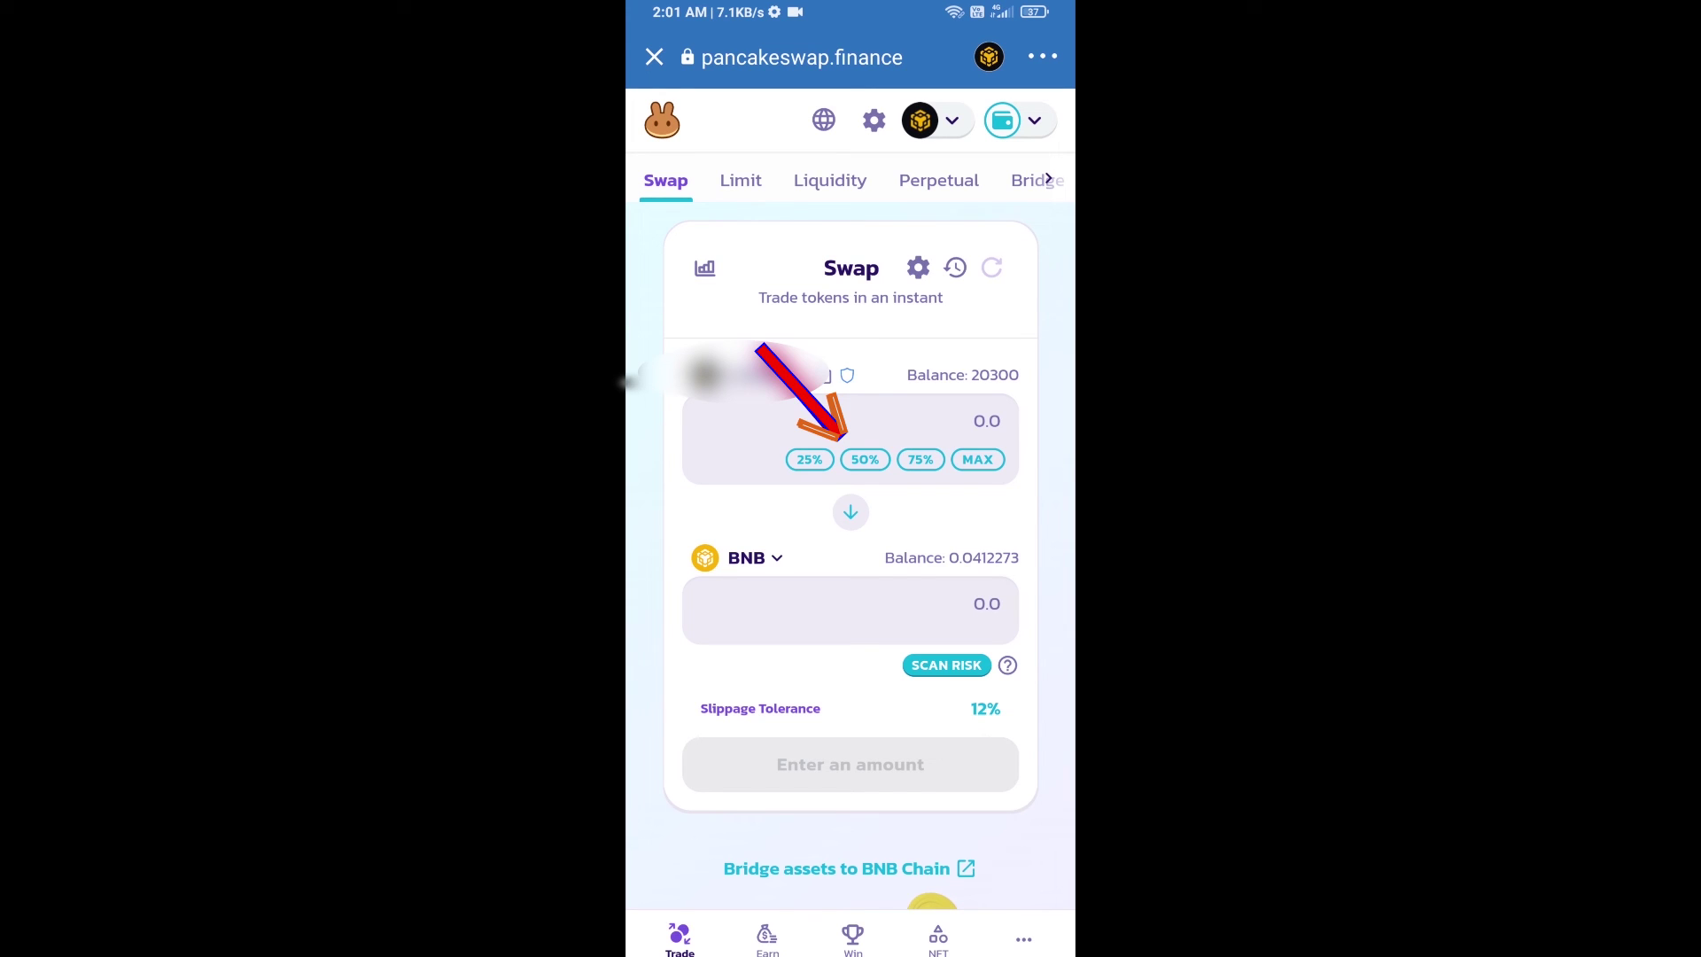
Set the sell amount to 5,075 Fwc, a quarter of the balance
{"action": "left_click", "coordinate": [809, 458]}
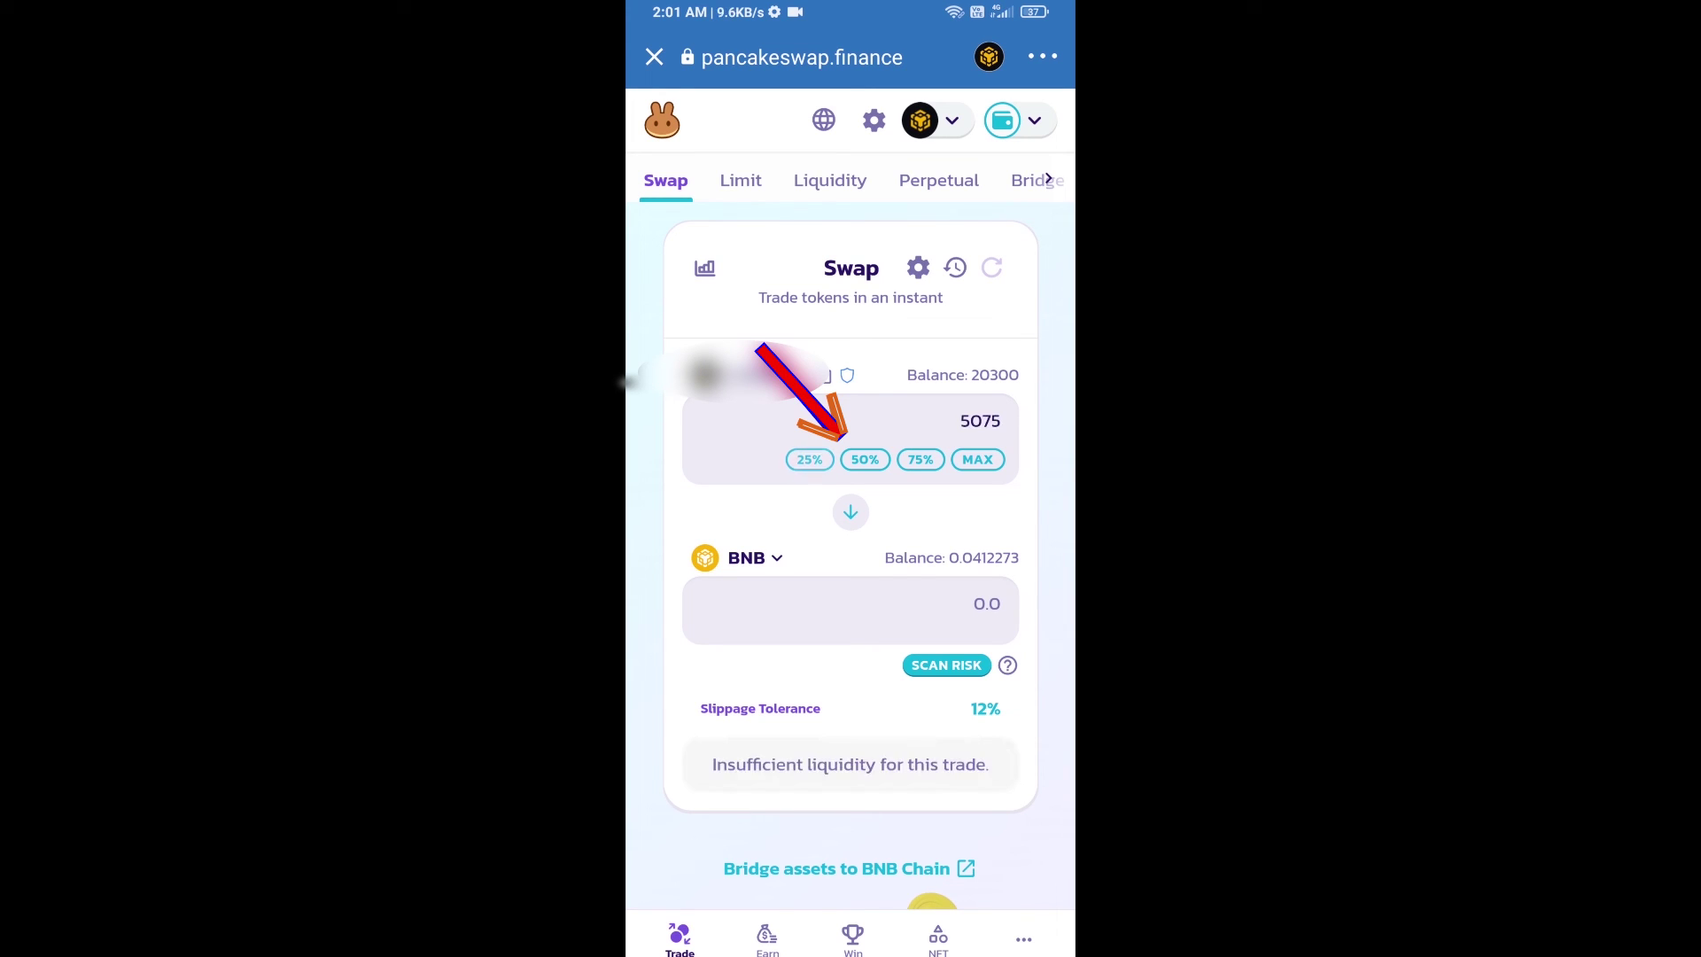